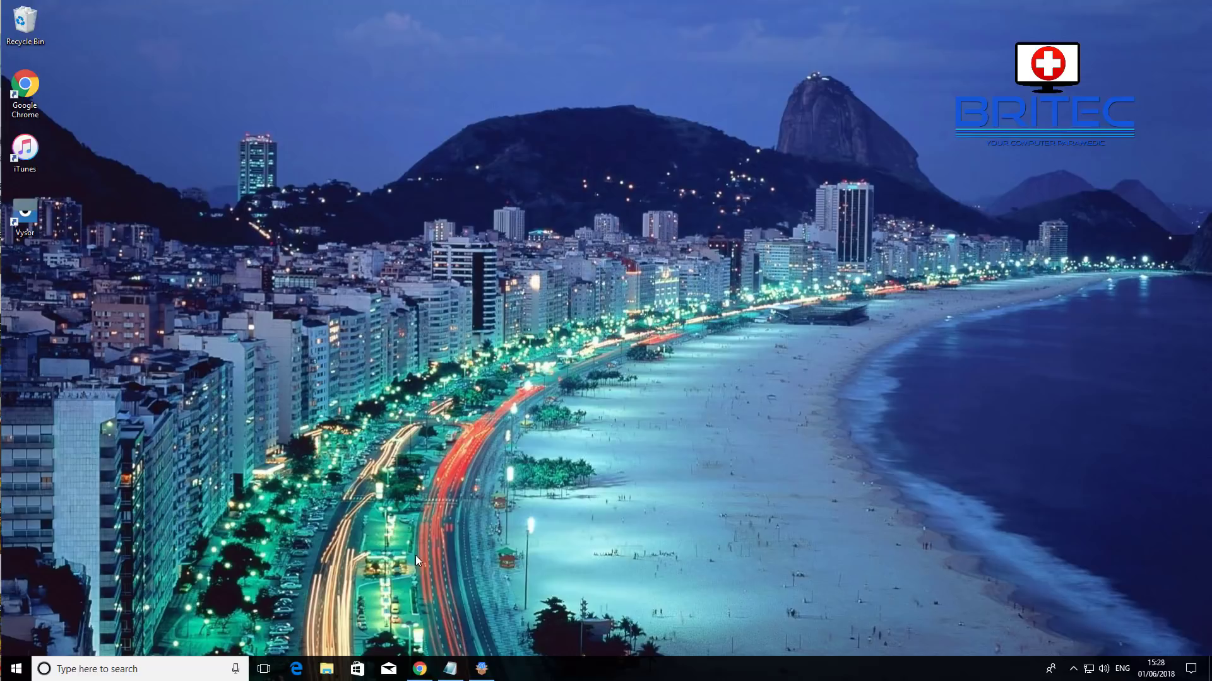
left_click(419, 668)
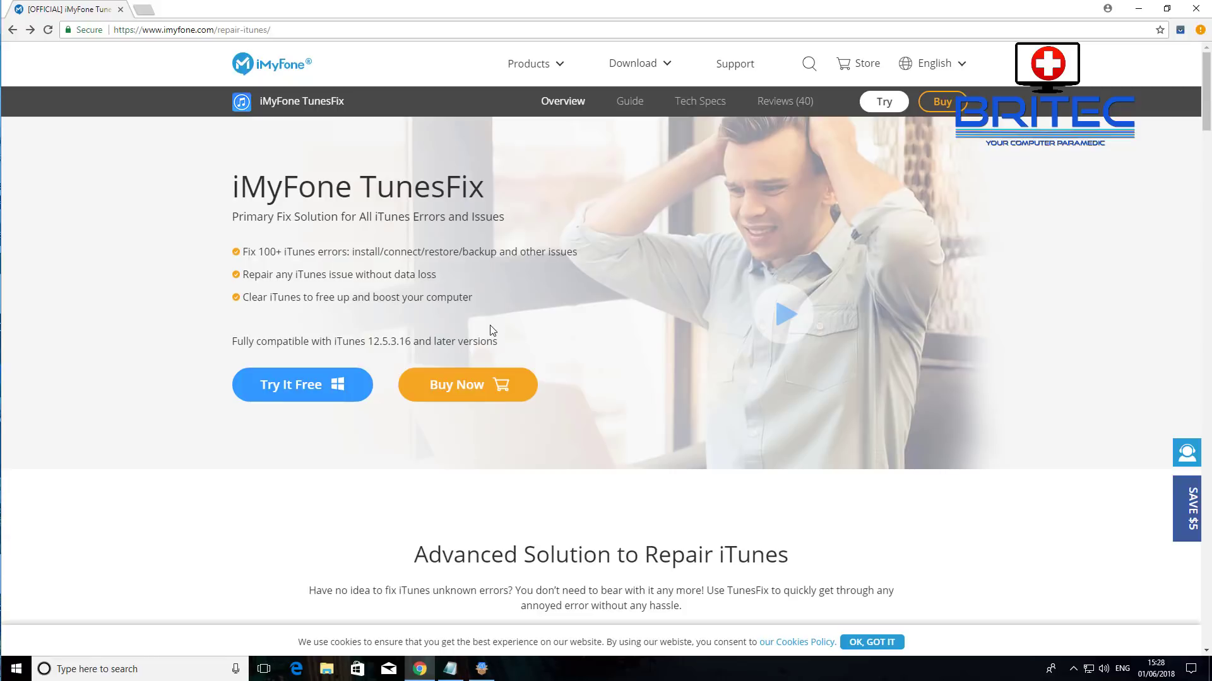
mouse_move(298, 388)
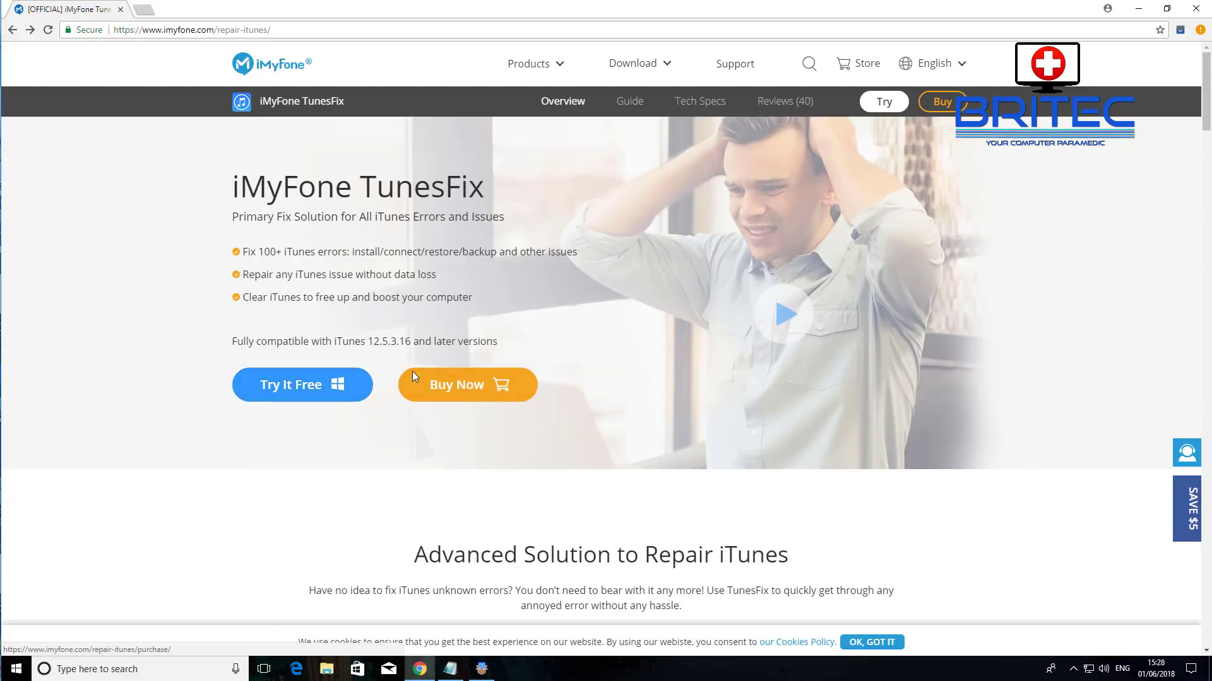
Step: View the TunesFix license prices on the Buy Now page, then minimize Chrome
left_click(472, 384)
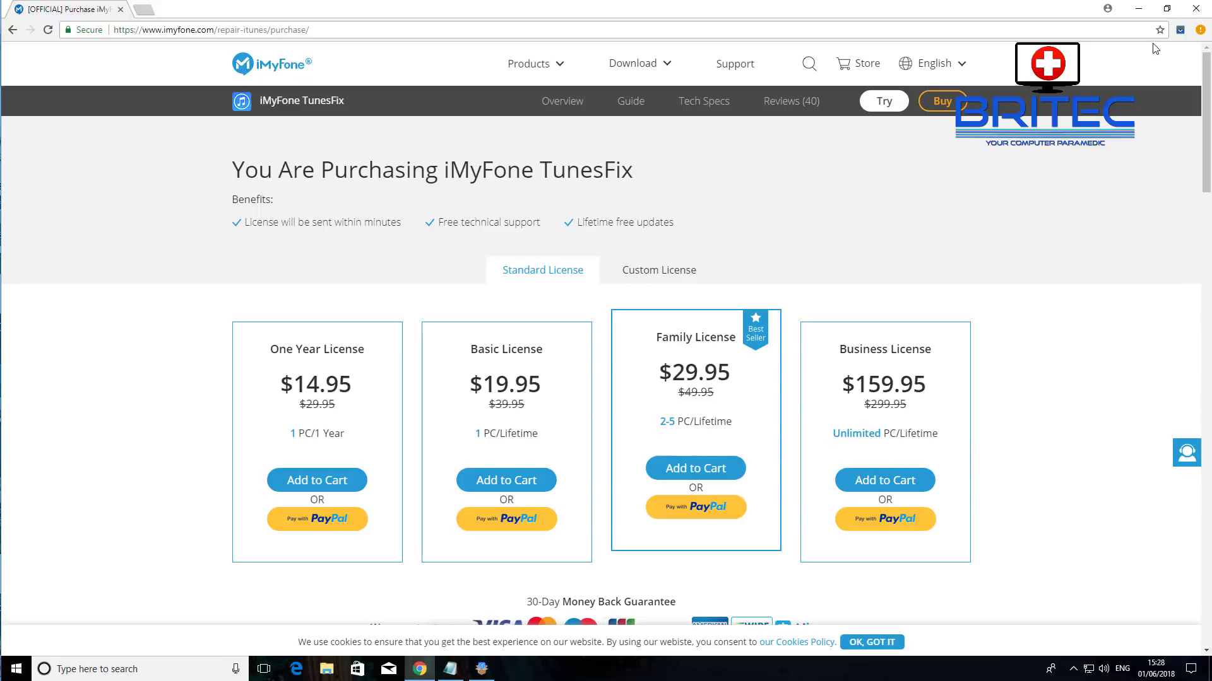
left_click(1139, 9)
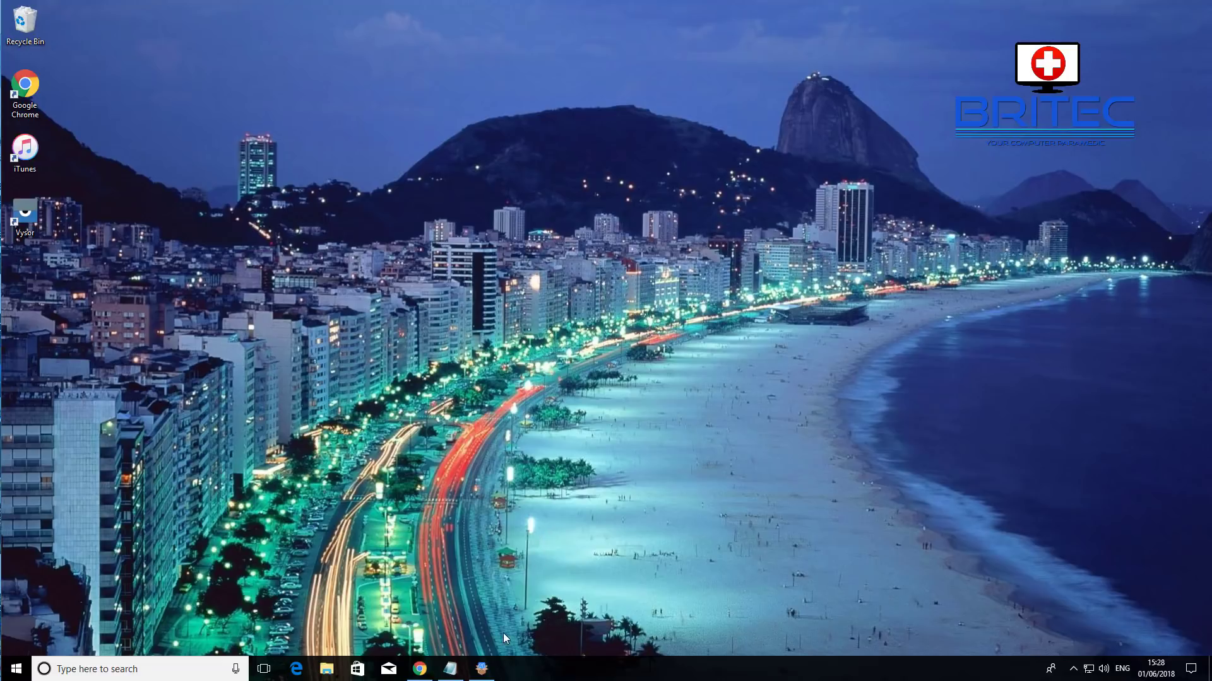
Step: Run the TunesFix installer, accept the license agreement, and install with the default location and icons
left_click(492, 668)
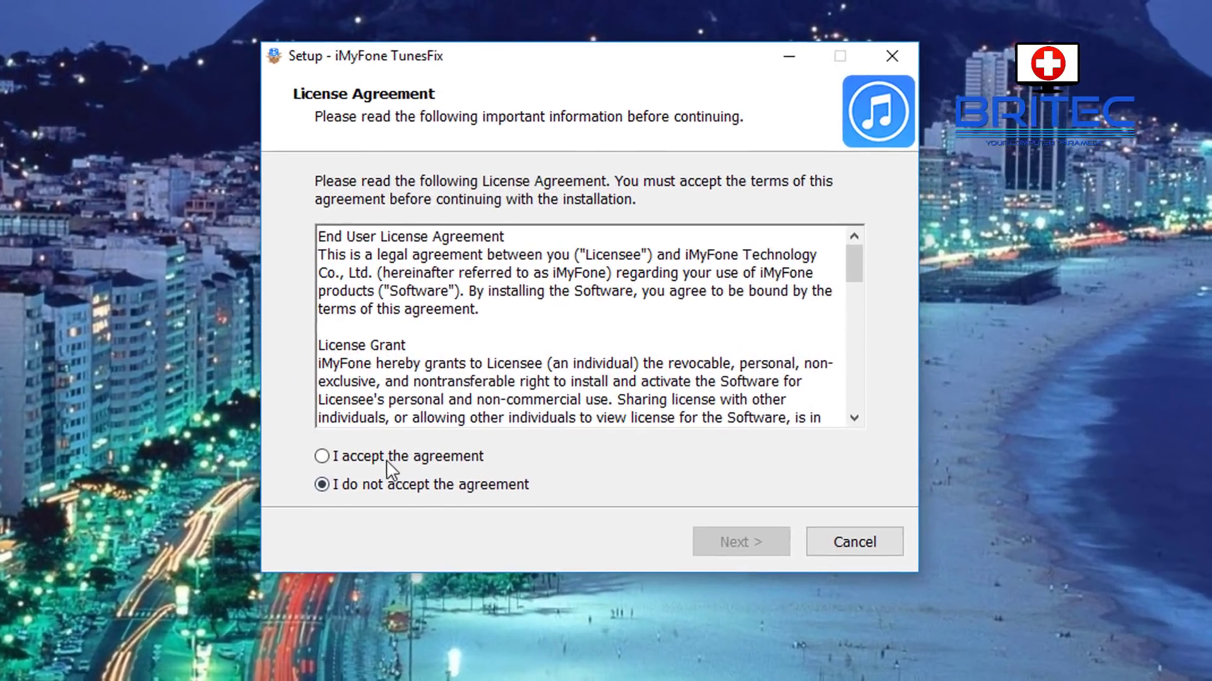
left_click(373, 463)
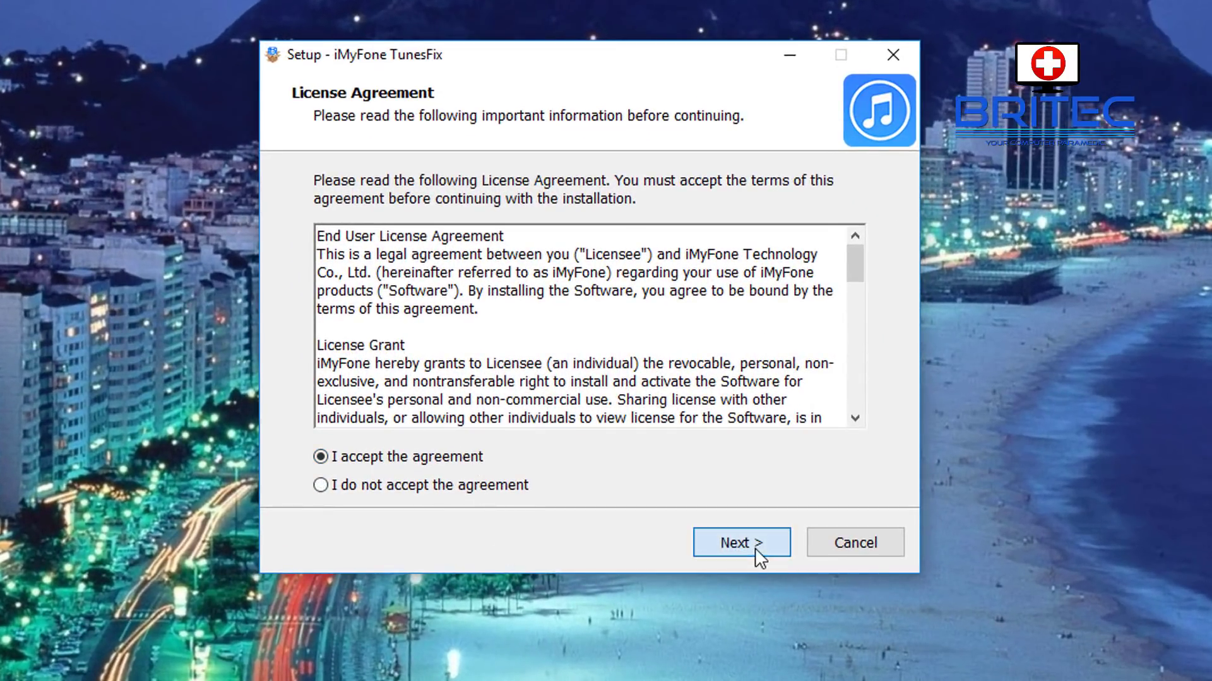
left_click(755, 548)
left_click(744, 545)
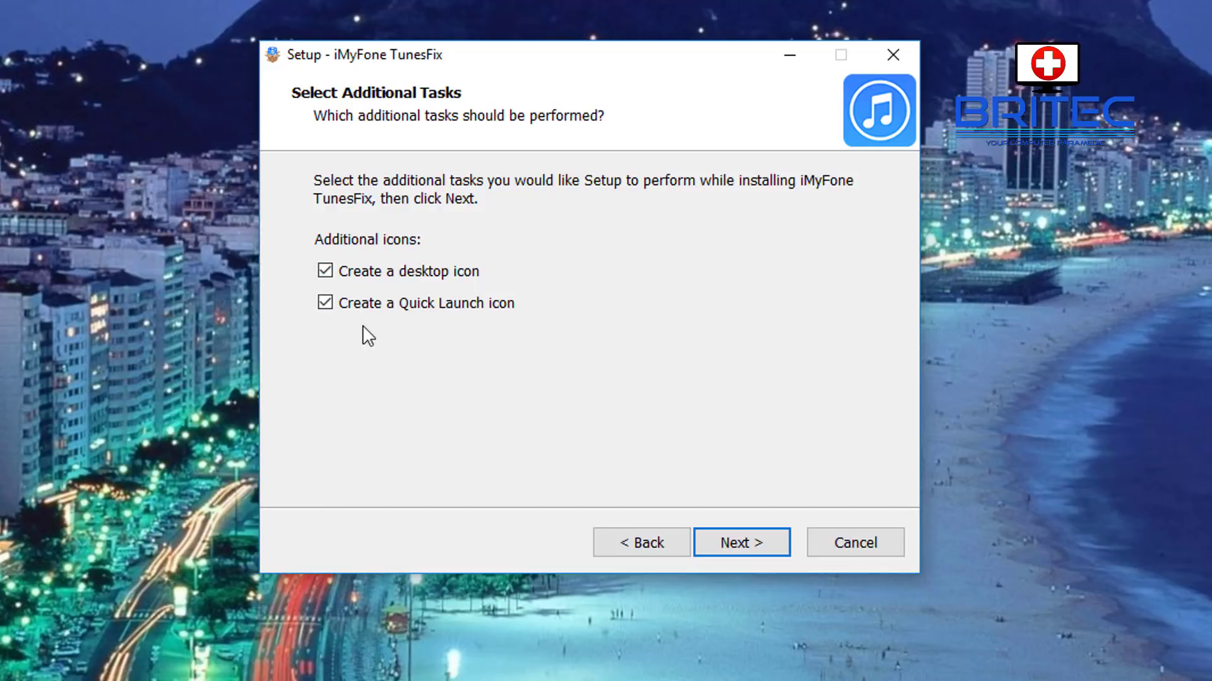
left_click(765, 549)
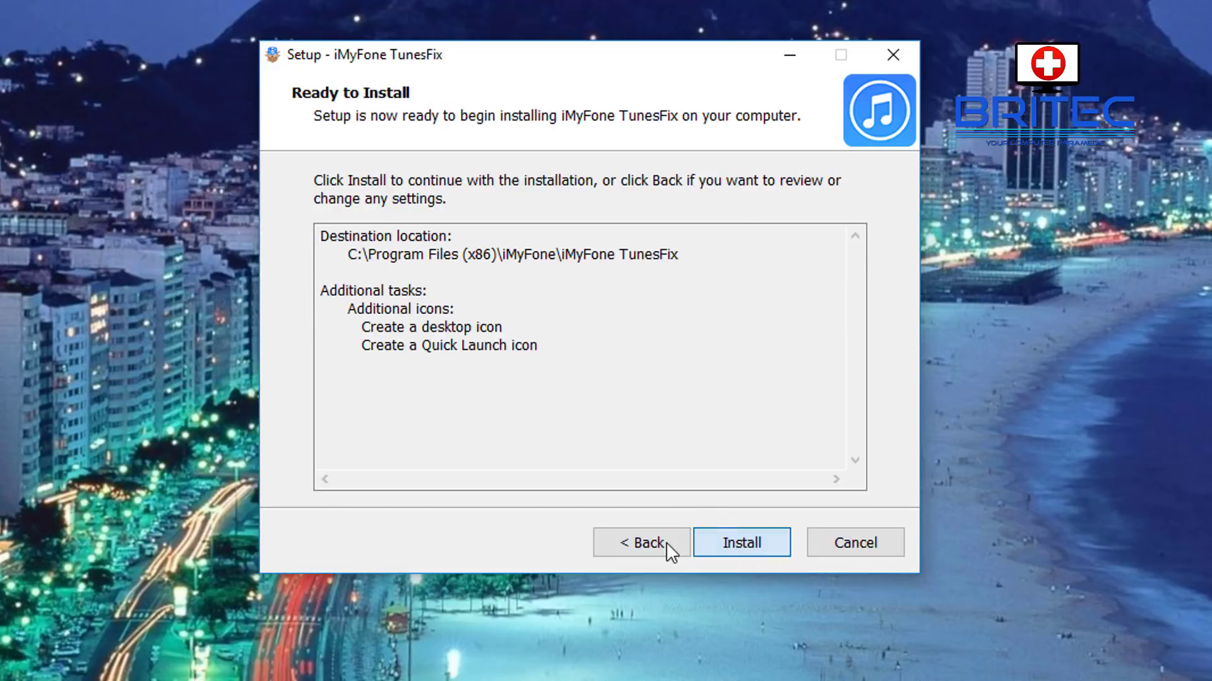
left_click(745, 542)
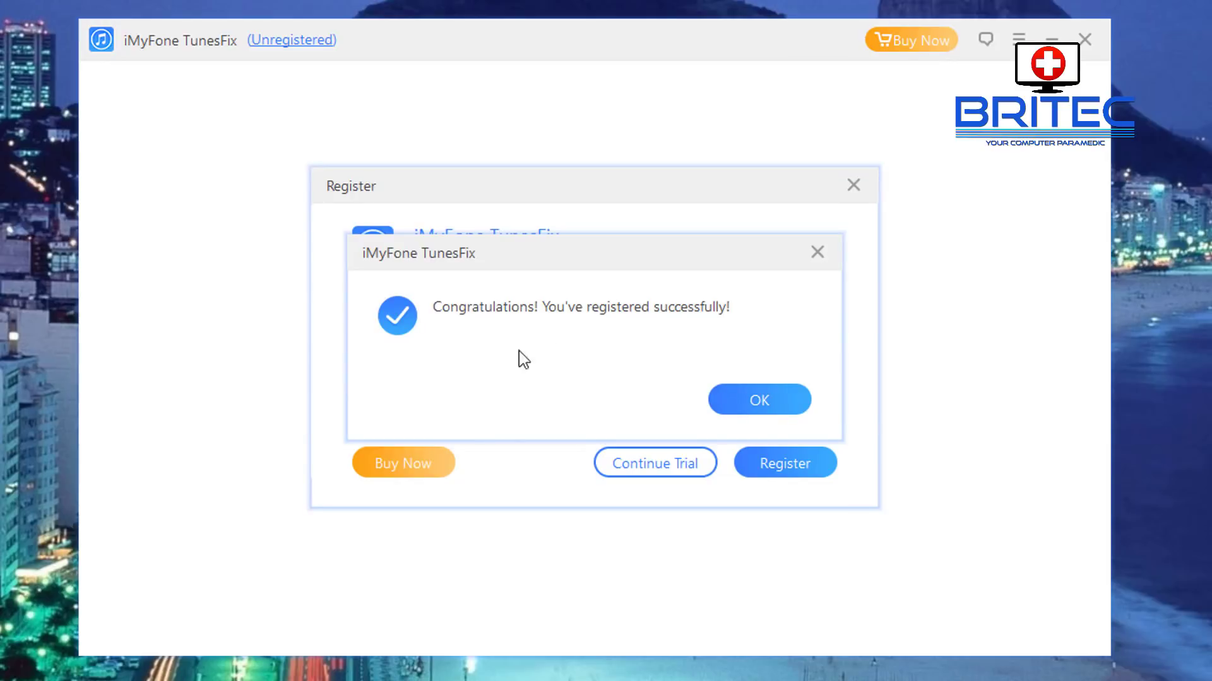
Step: Dismiss the 'registered successfully' congratulations message to reach the TunesFix main screen
left_click(760, 400)
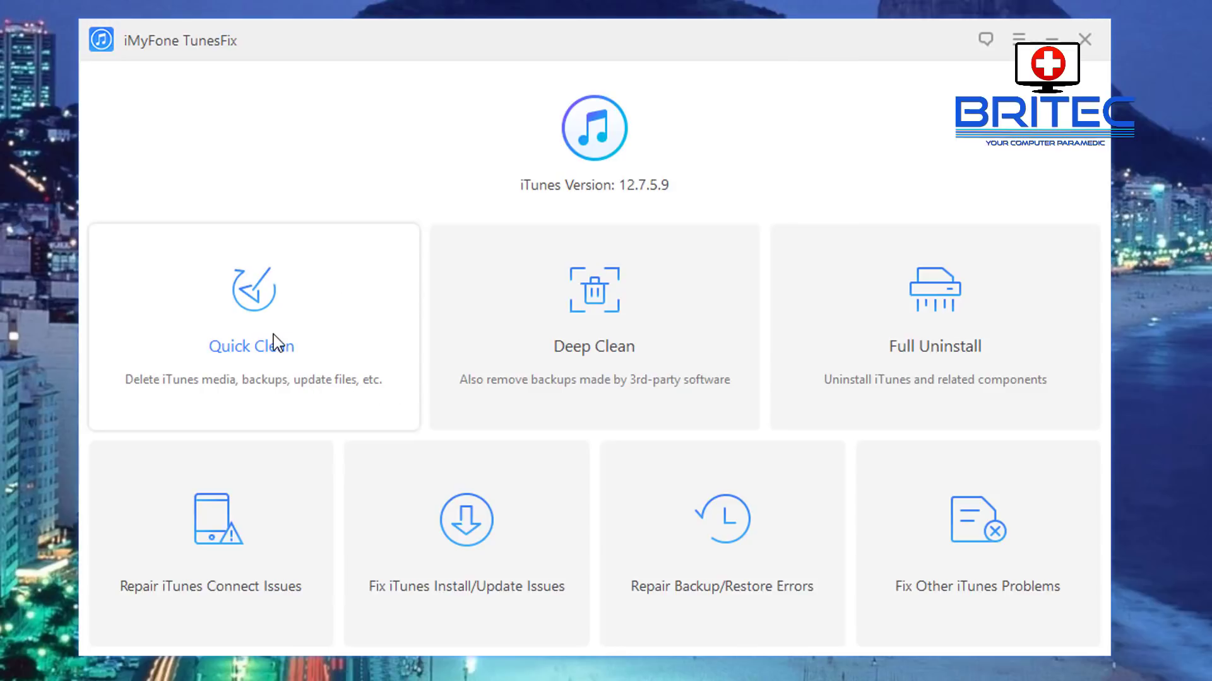
left_click(332, 311)
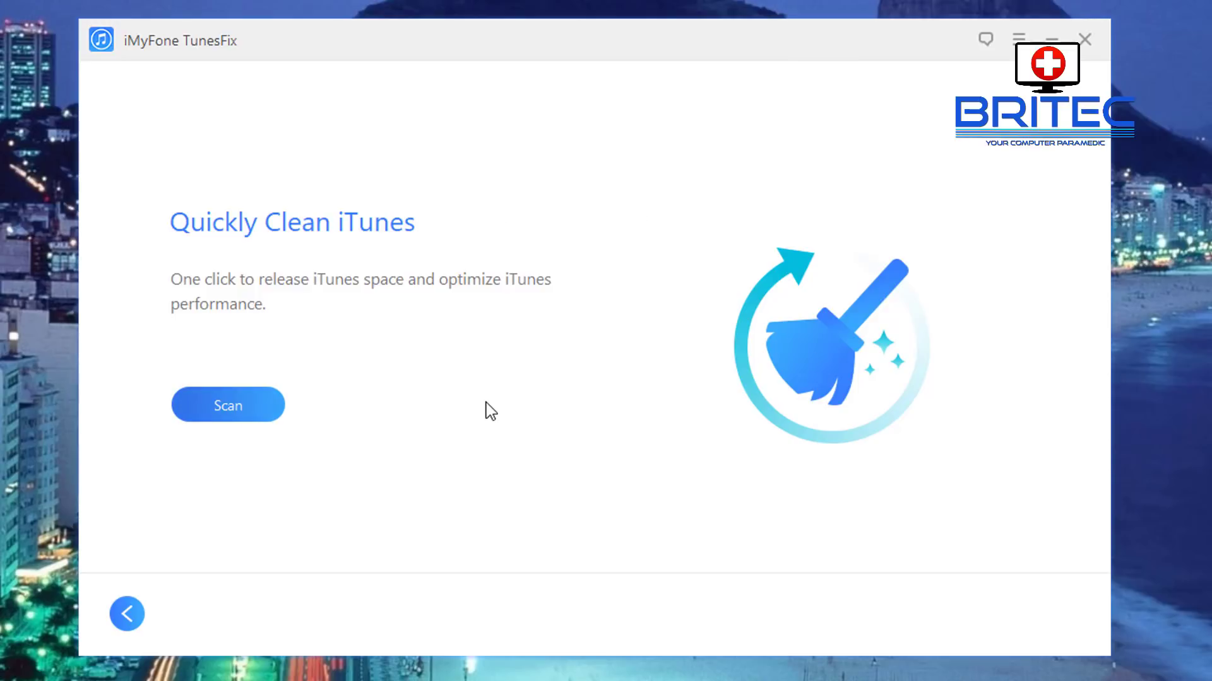
left_click(226, 410)
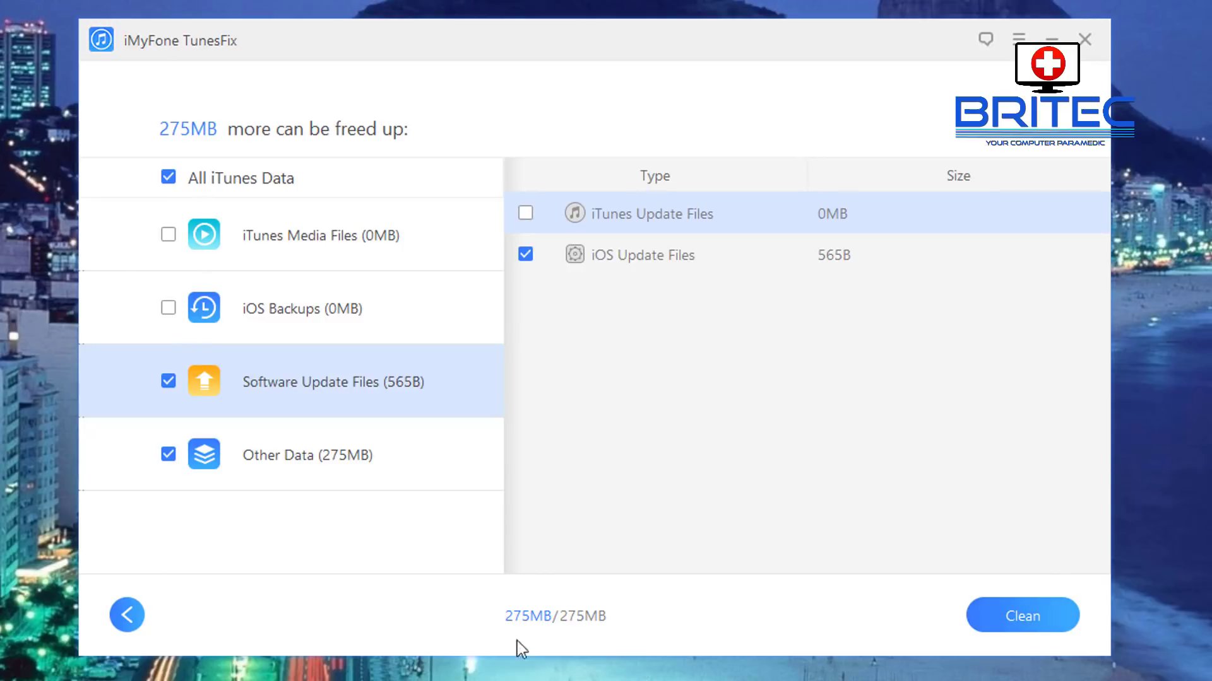
left_click(127, 615)
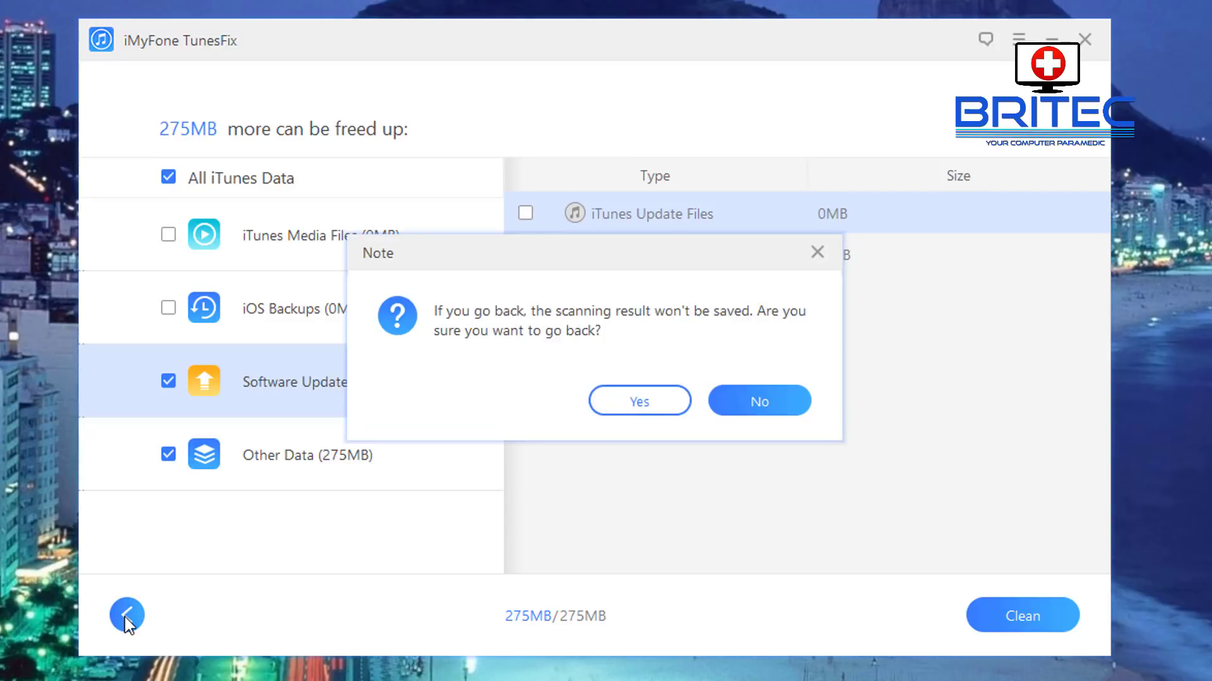
left_click(635, 405)
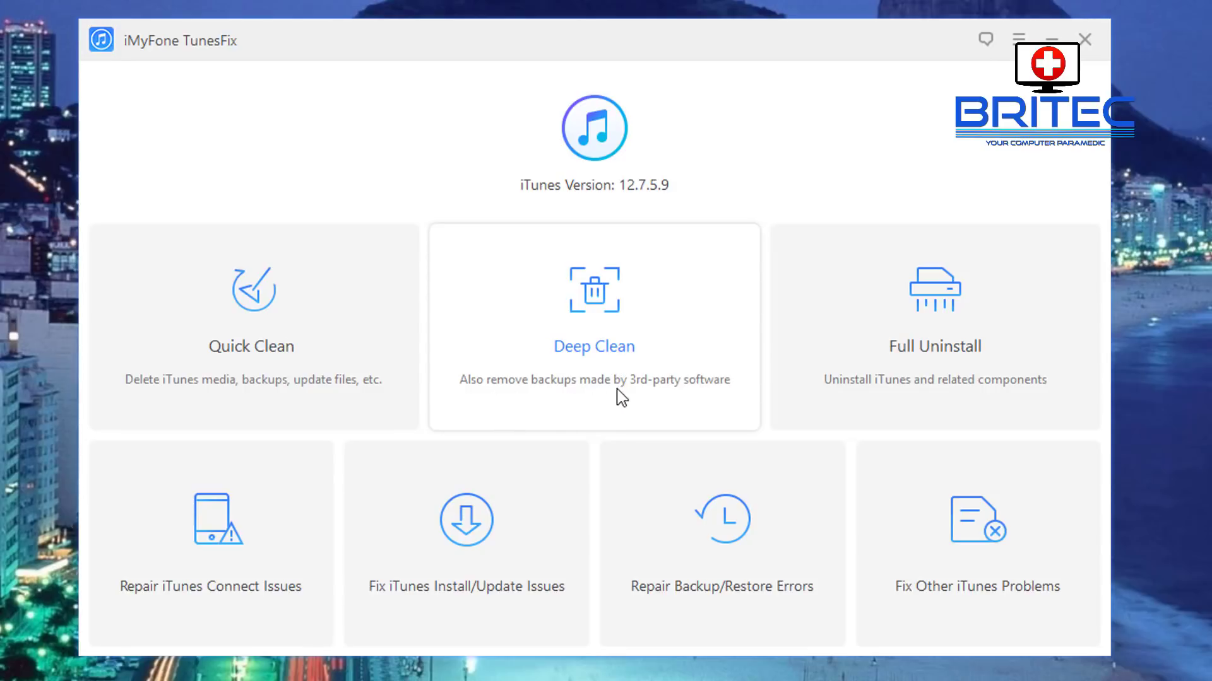
left_click(576, 347)
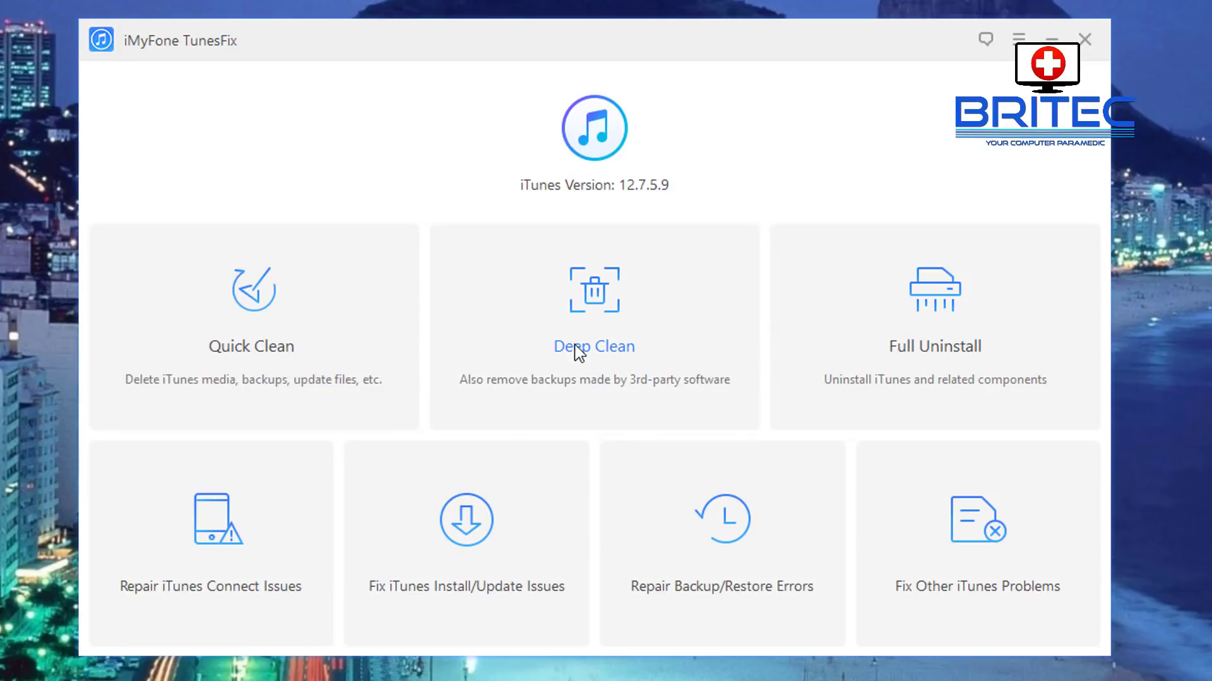
left_click(709, 333)
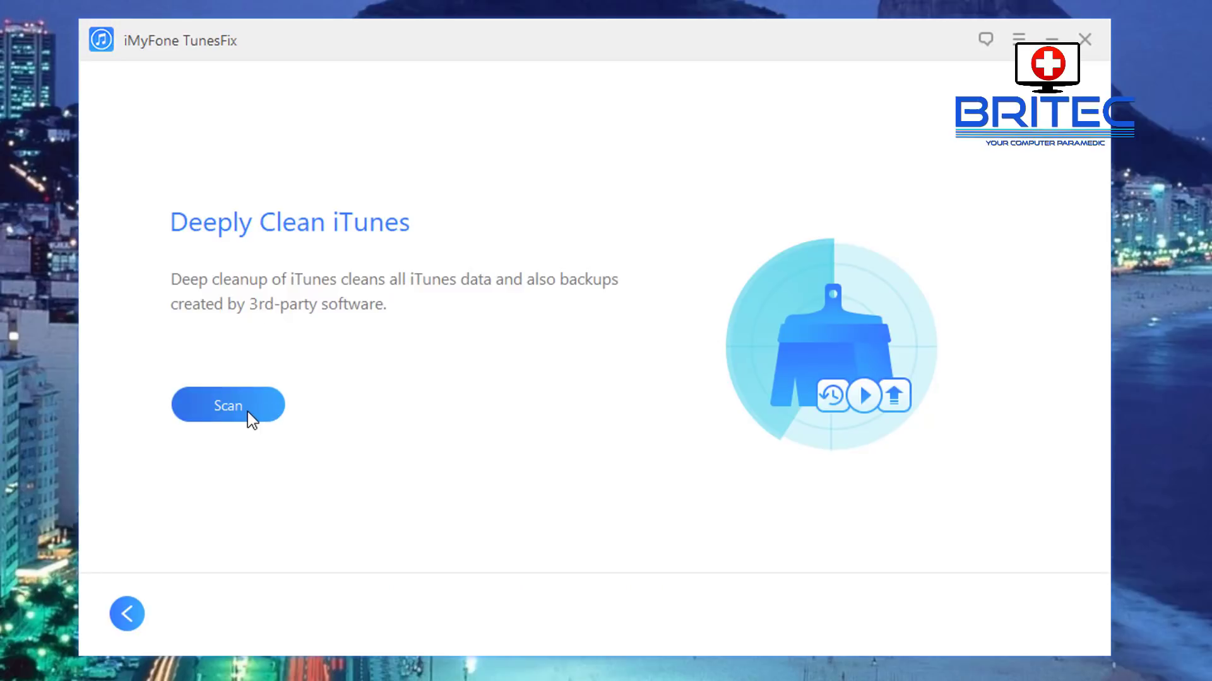
left_click(228, 407)
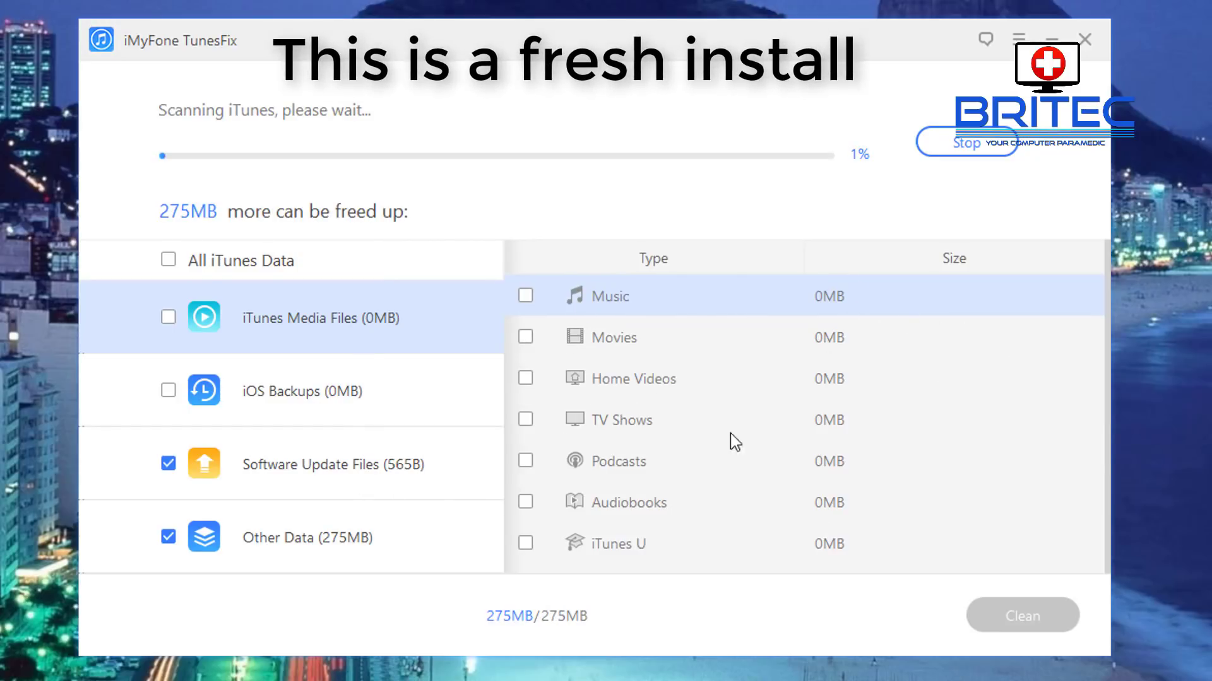
scroll(593, 470, "down", 2)
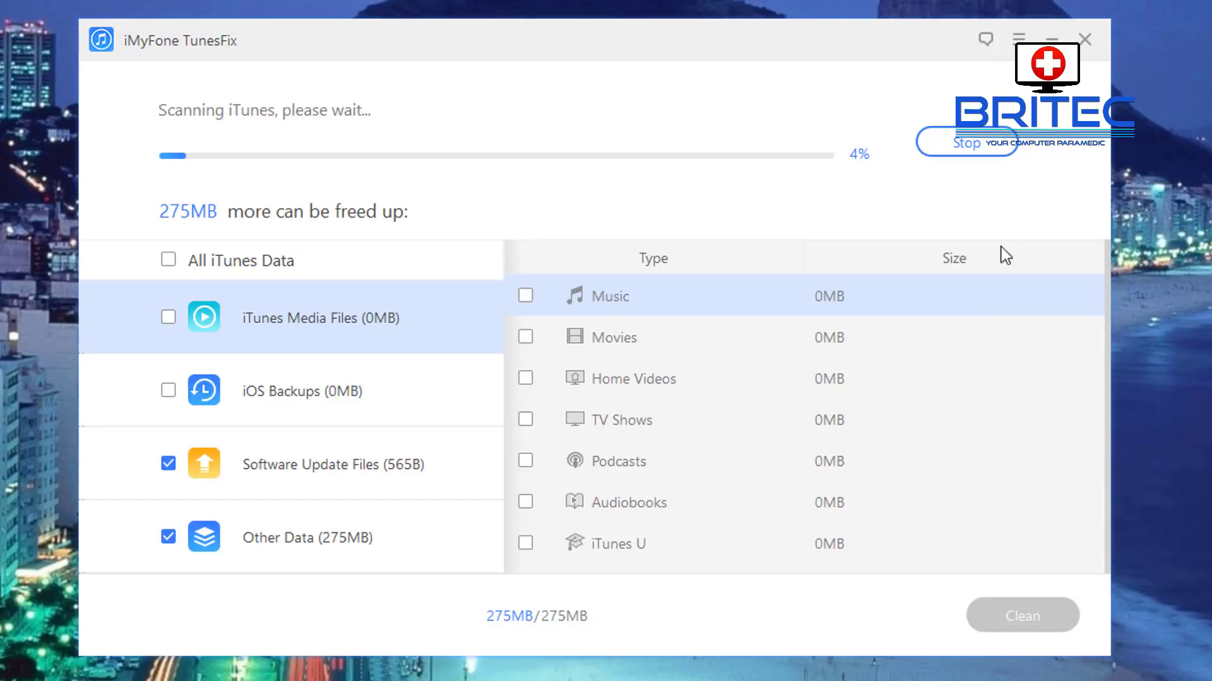
left_click(965, 143)
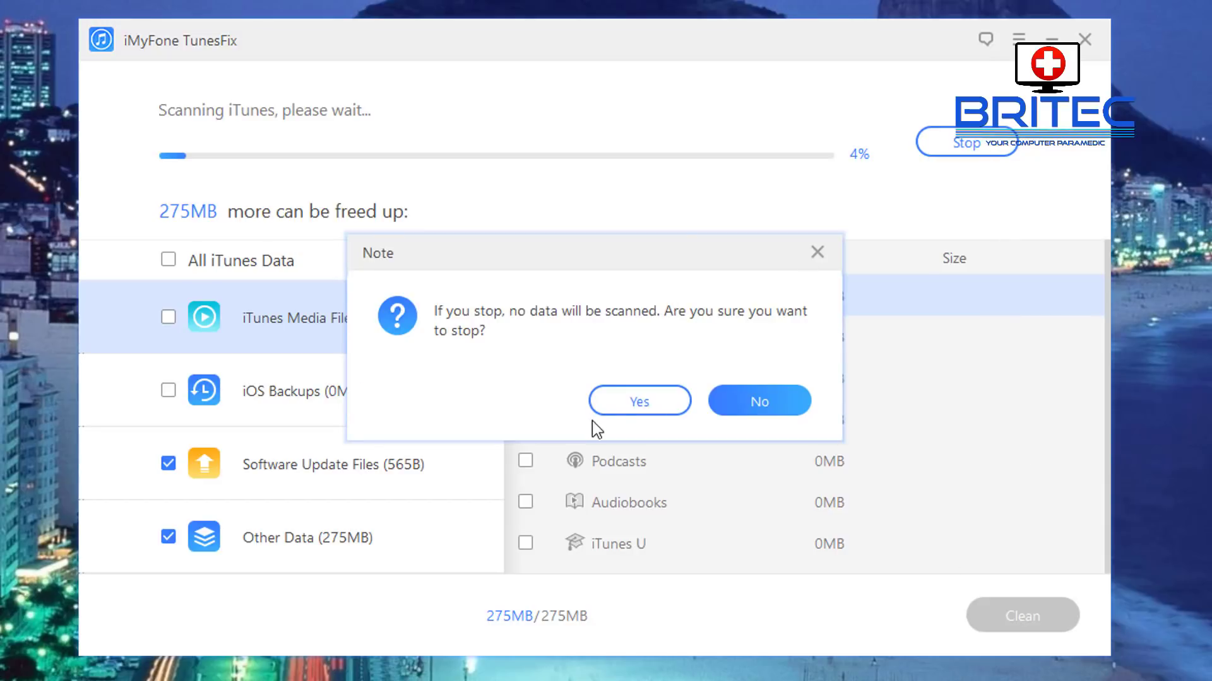
left_click(619, 402)
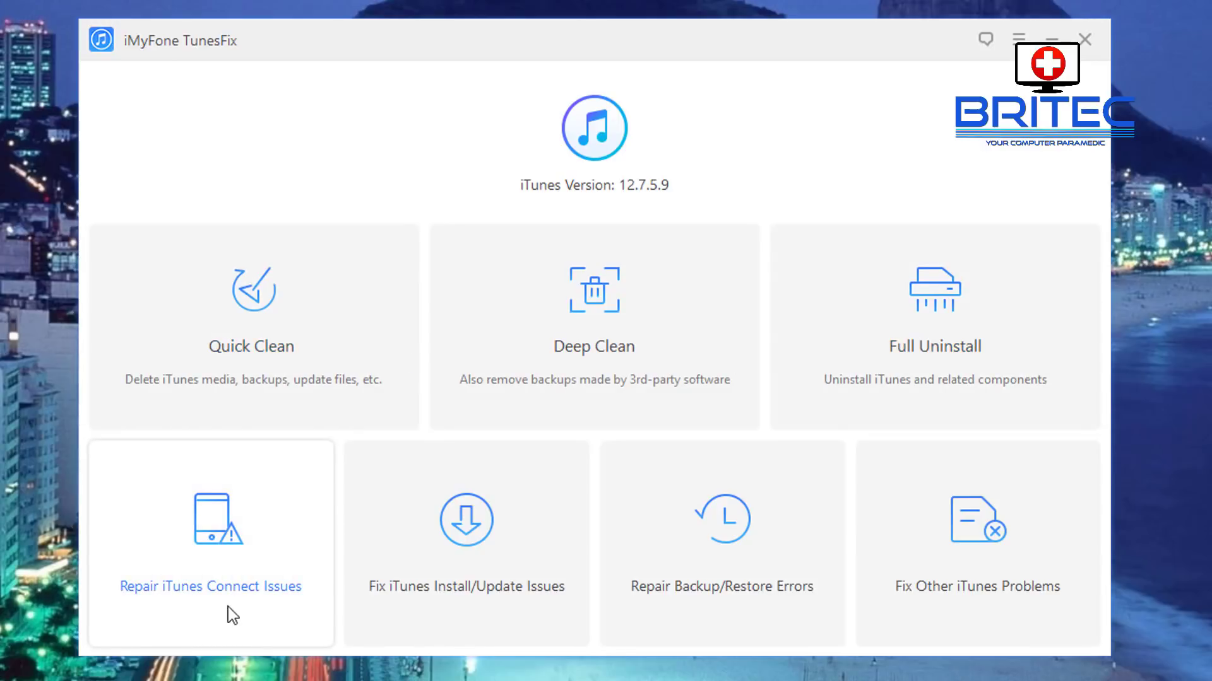
left_click(210, 601)
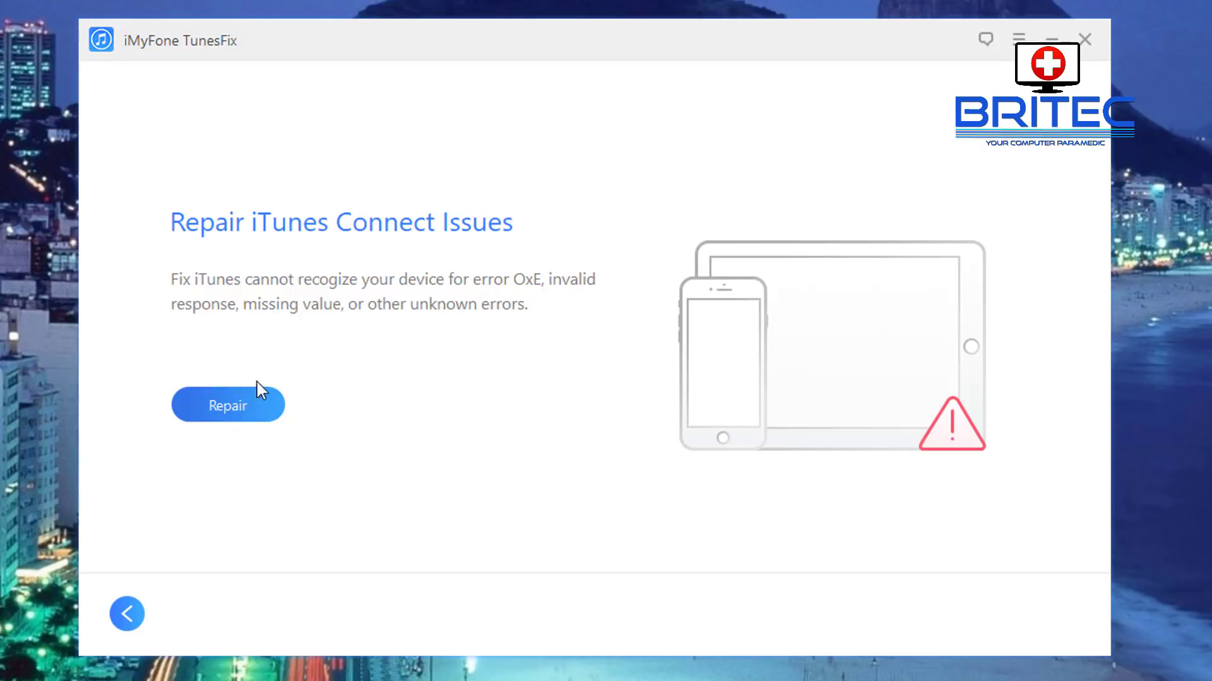
left_click(127, 613)
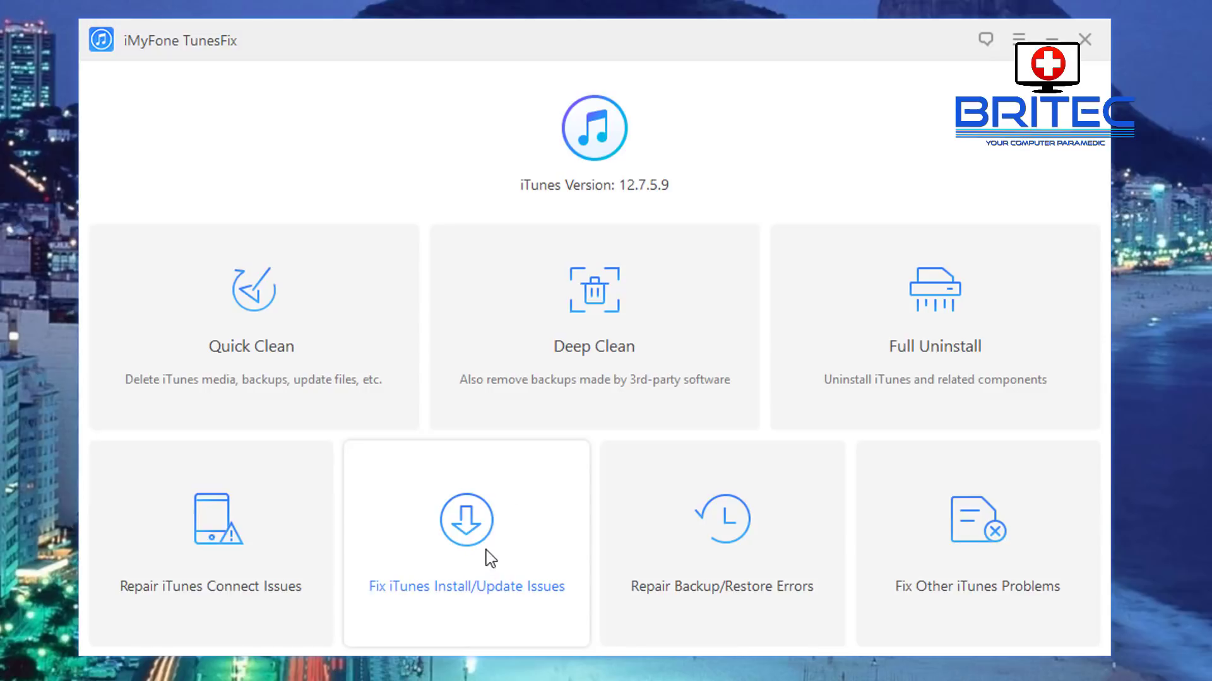
left_click(446, 550)
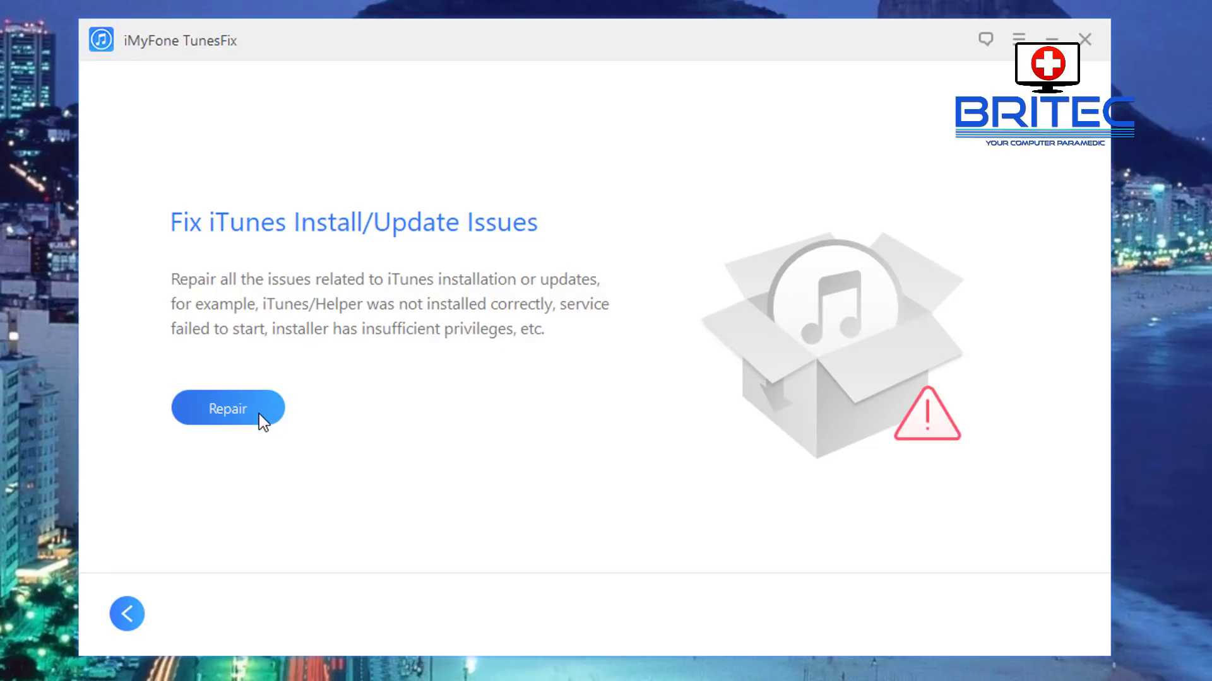
left_click(125, 616)
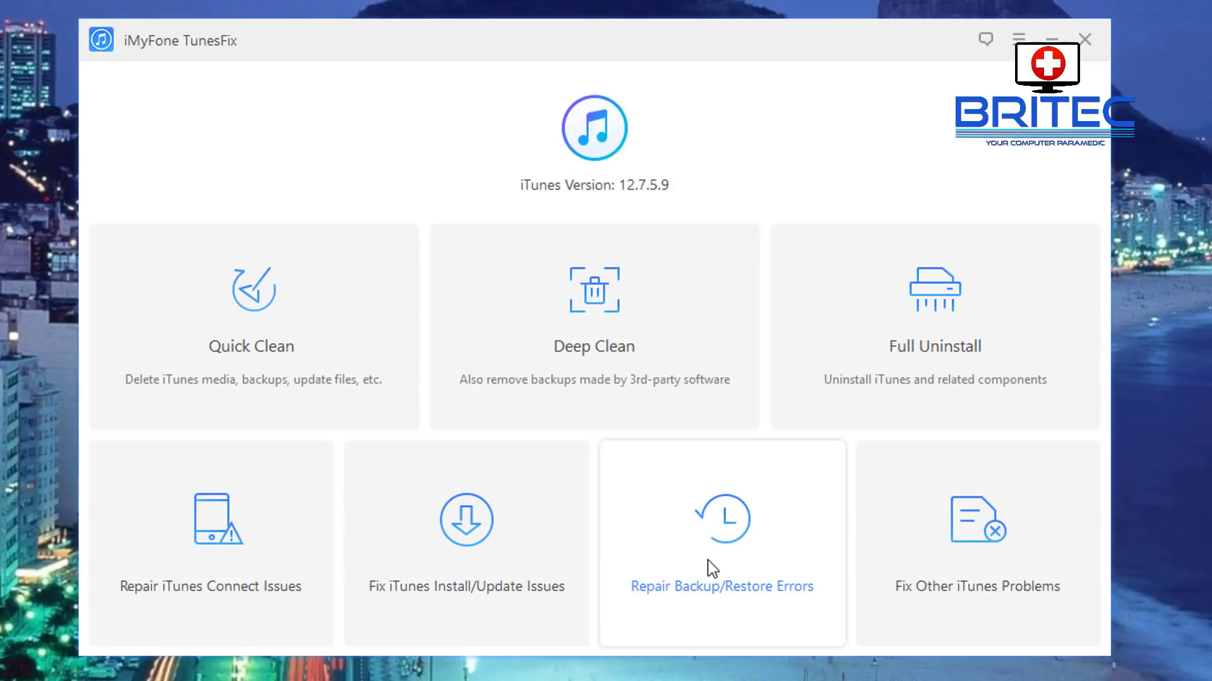
Step: Start the Repair Backup/Restore Errors tool, which begins downloading its 259MB driver
left_click(695, 590)
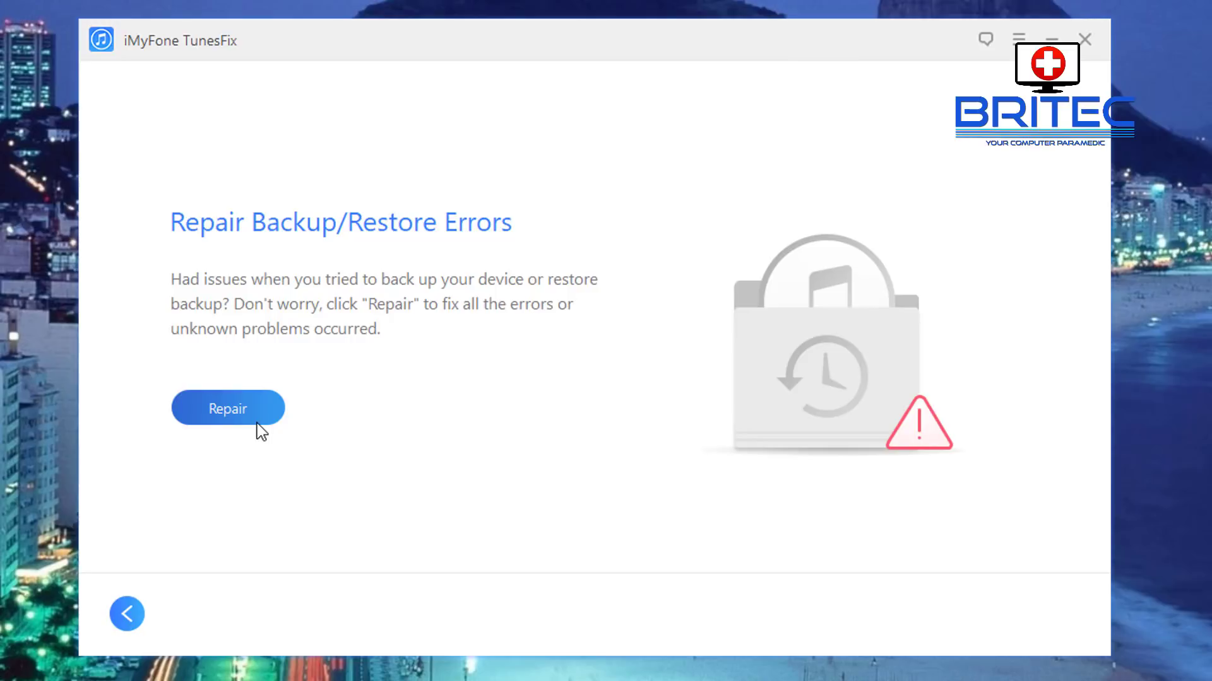
left_click(296, 408)
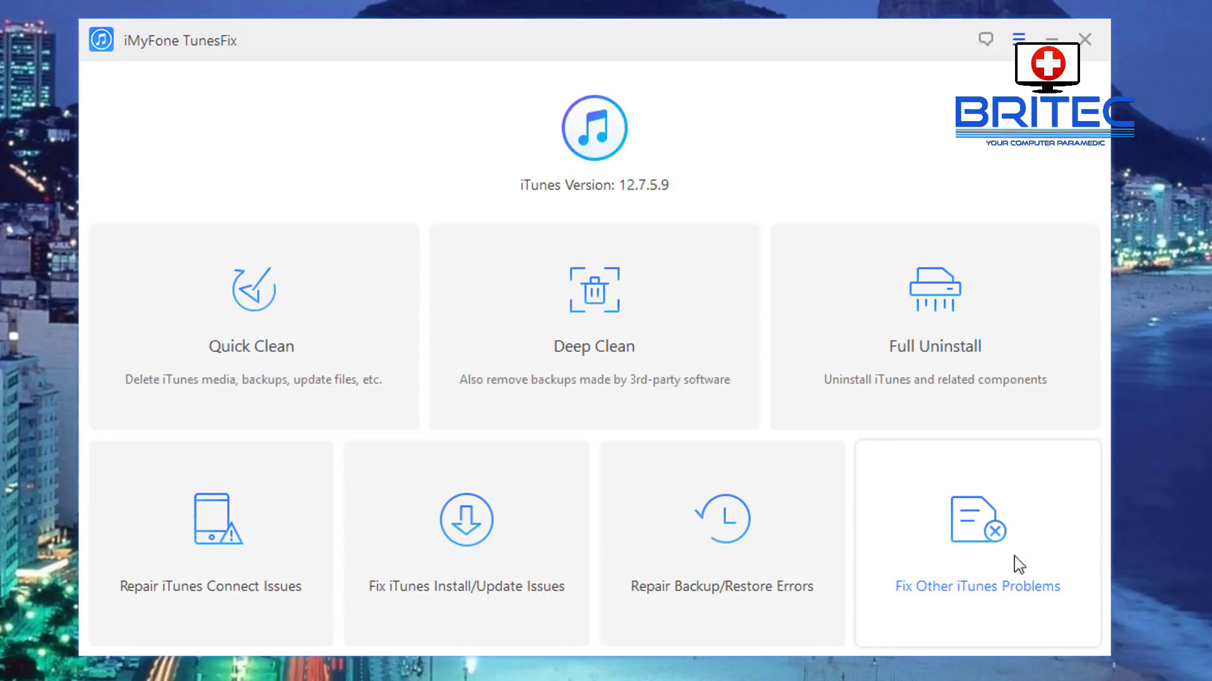
Step: Start the Fix Other iTunes Problems repair, return to the dashboard, and exit TunesFix
left_click(991, 558)
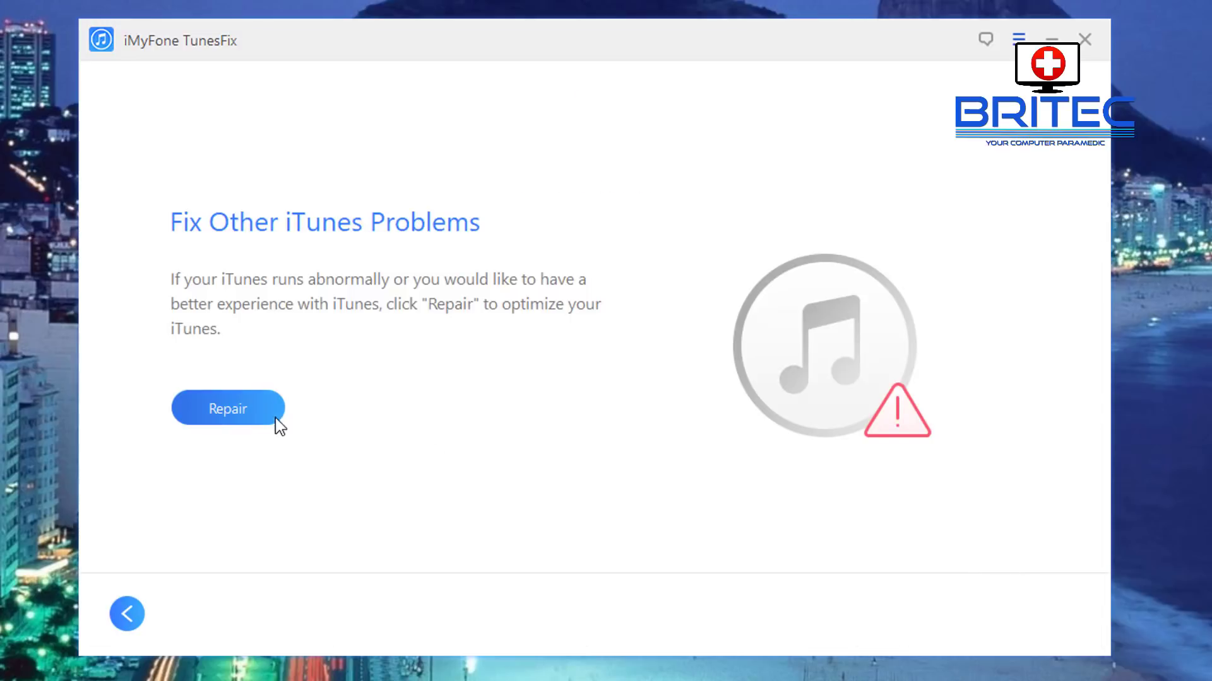
left_click(226, 408)
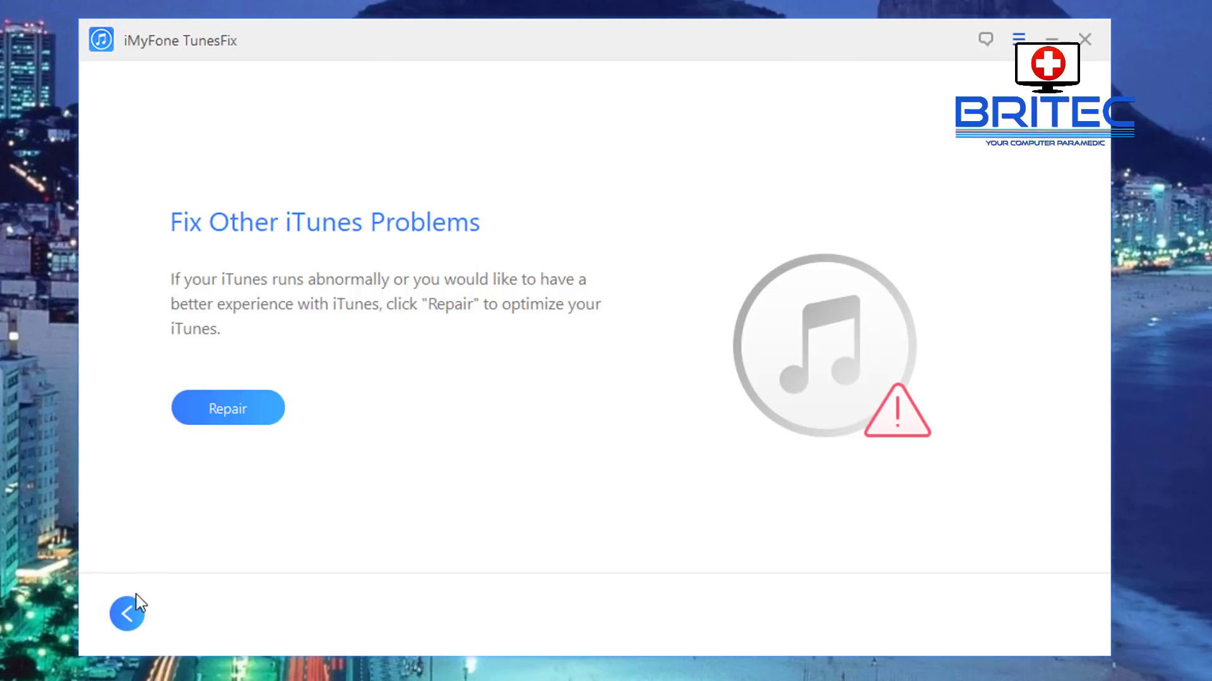
left_click(128, 614)
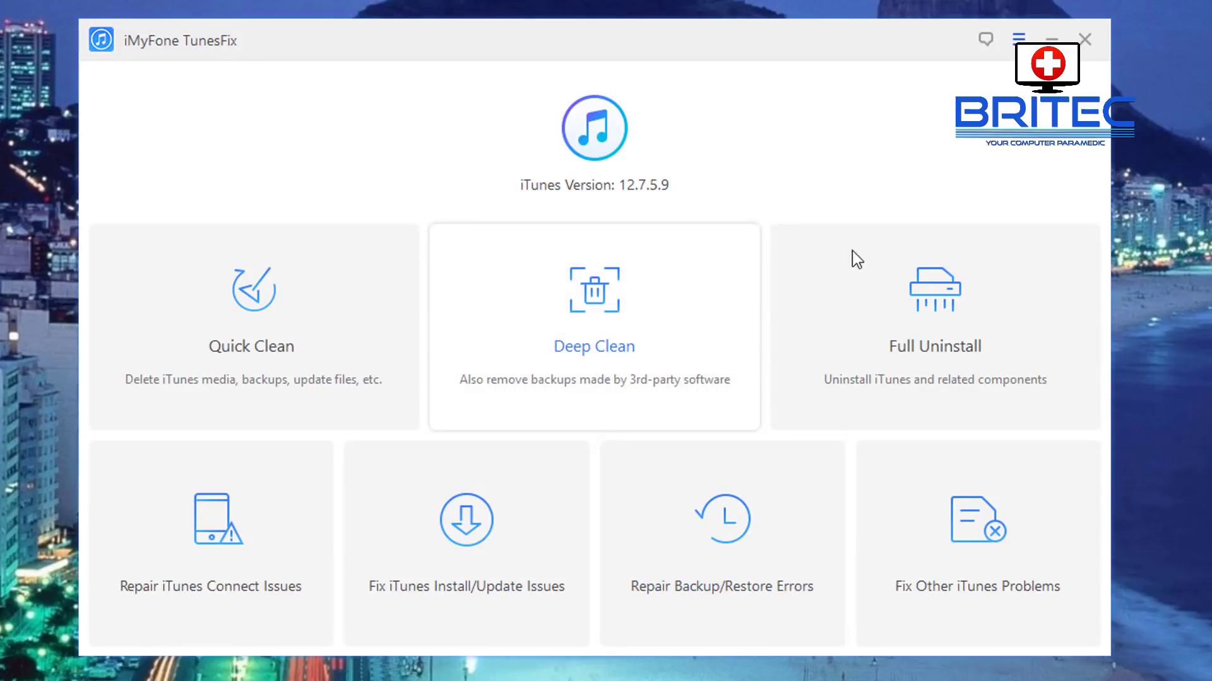
left_click(1084, 41)
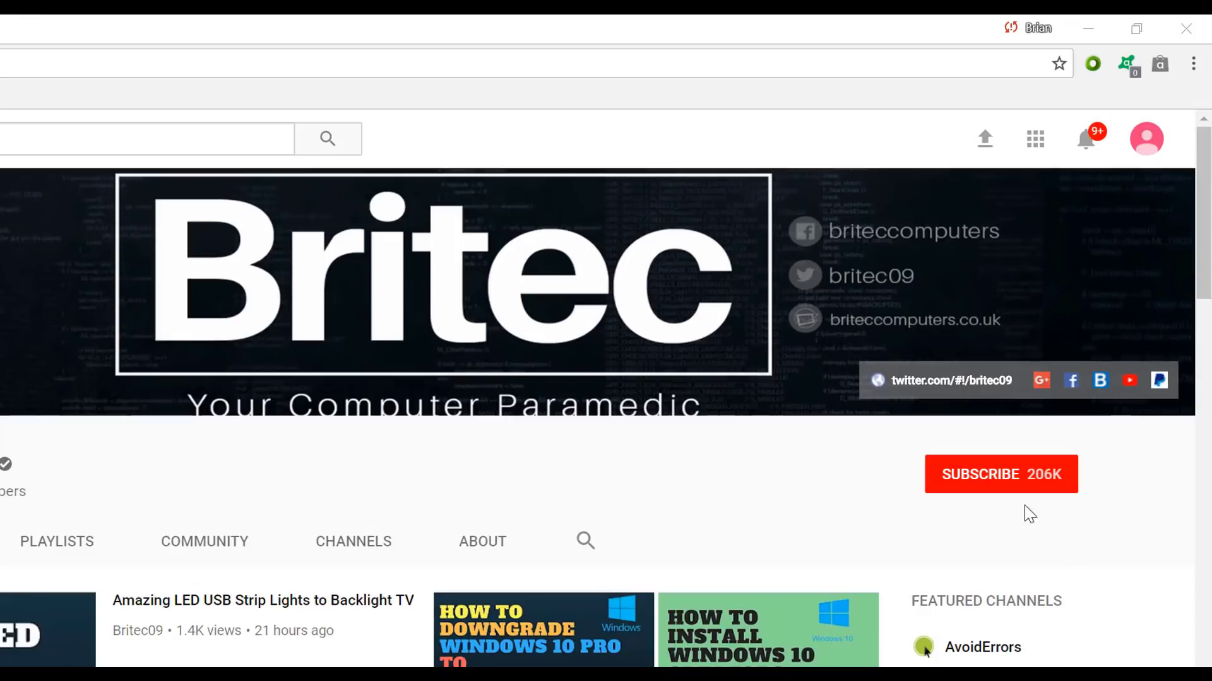
Step: Subscribe to the Britec YouTube channel, now showing Subscribed 206K
left_click(1013, 486)
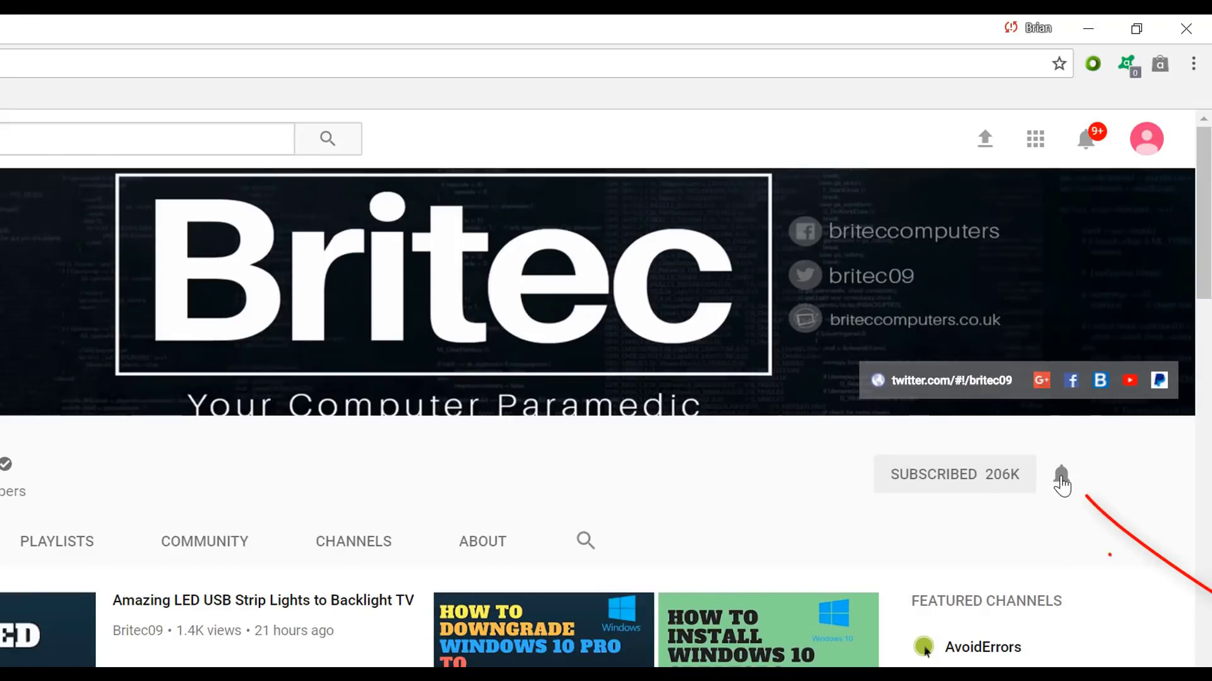